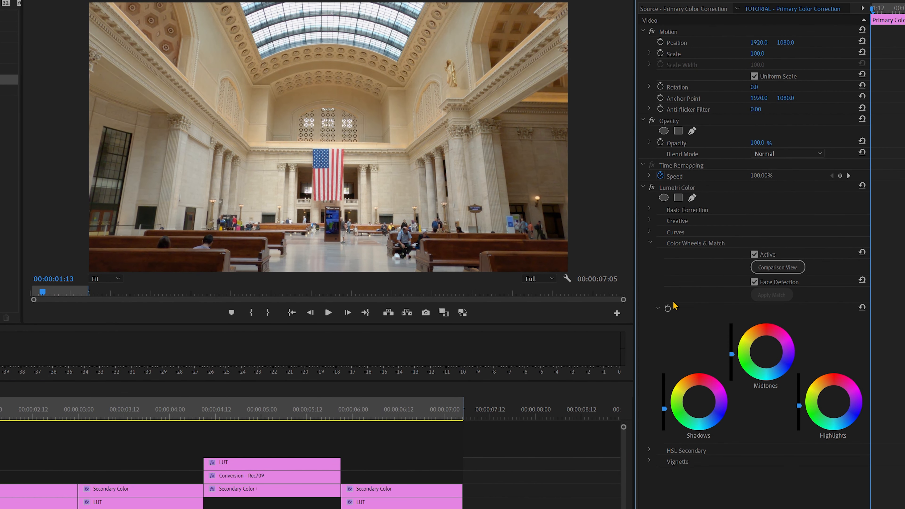
Set the GOPRO clip's primary white balance by sampling a white stripe of the hanging flag.
left_click(650, 210)
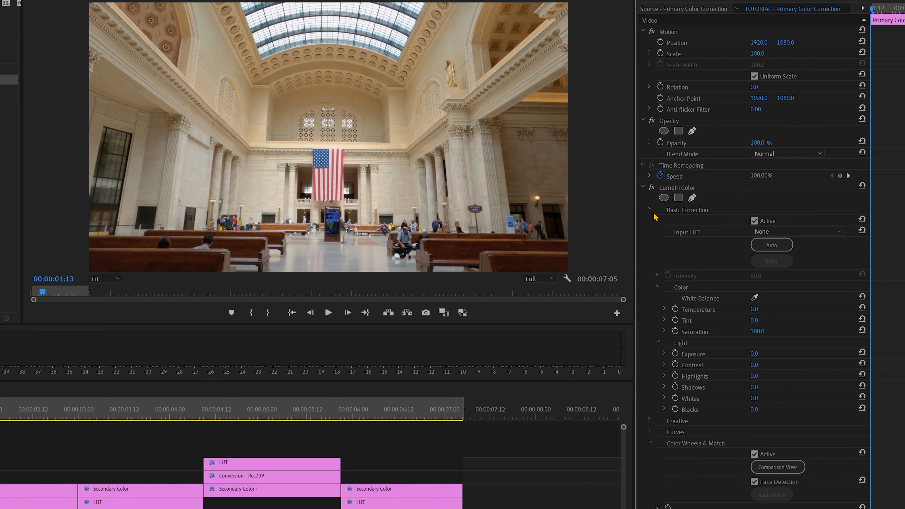
left_click(755, 297)
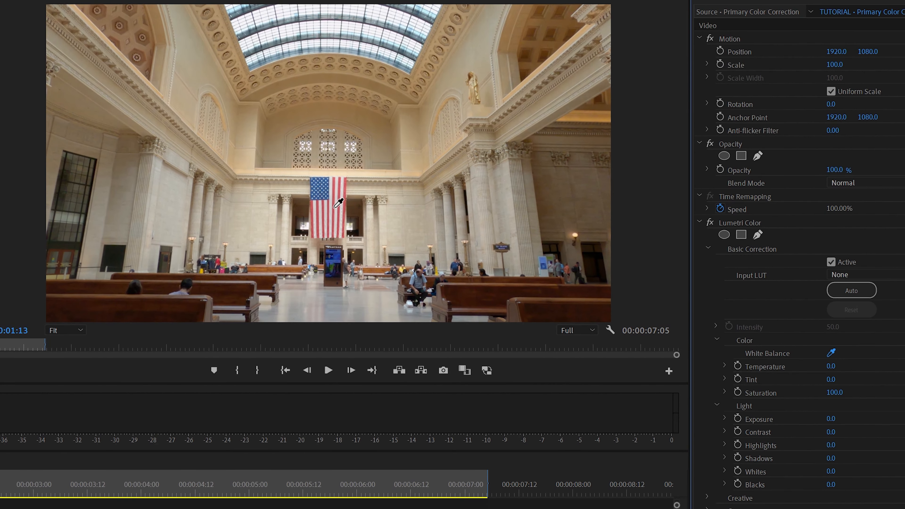
left_click(335, 203)
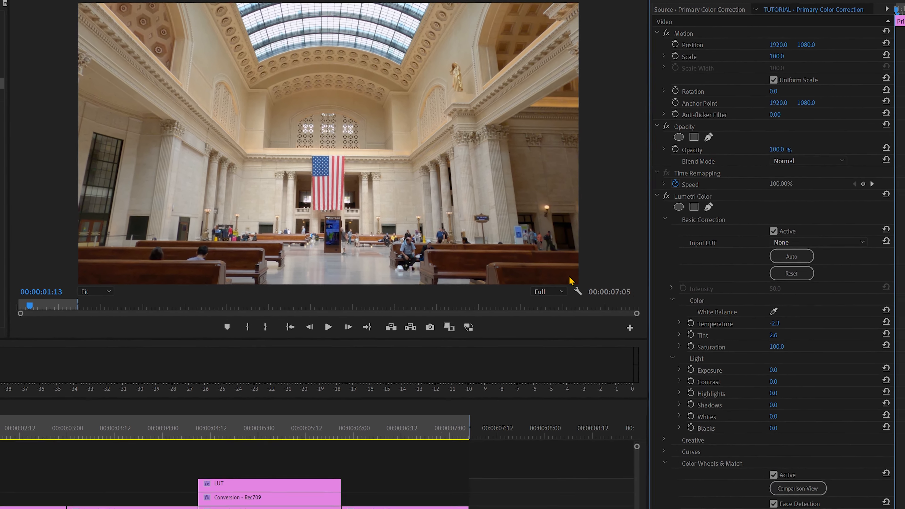
Set the primary correction's highlights to -50 and lower its shadows.
left_click_drag(832, 445, 802, 446)
left_click(759, 376)
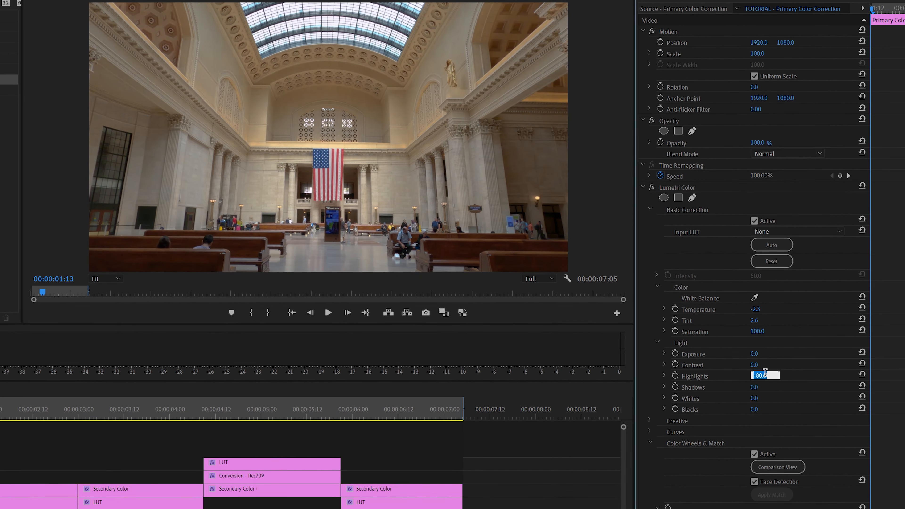
type("-50")
key("Return")
left_click_drag(757, 387, 737, 387)
left_click(757, 387)
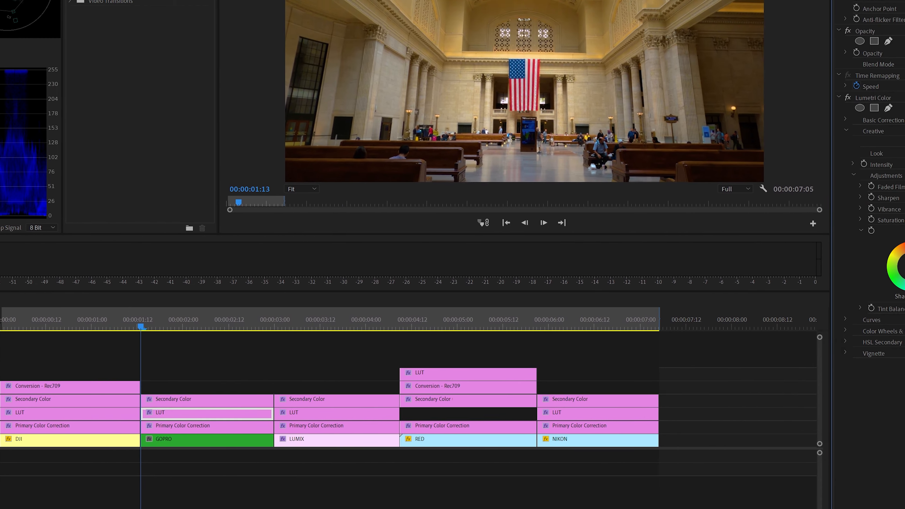
Set the creative saturation of the GOPRO clip's LUT layer to 150.
left_click(794, 294)
type("150")
key("Return")
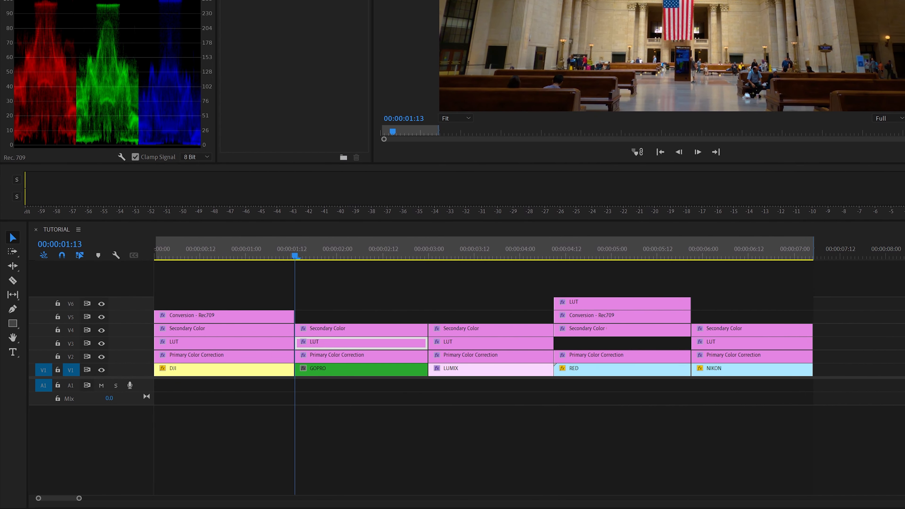
Shape the RGB curve of the GOPRO clip's Secondary Color layer with control points in the shadows, midtones and highlights.
left_click(11, 490)
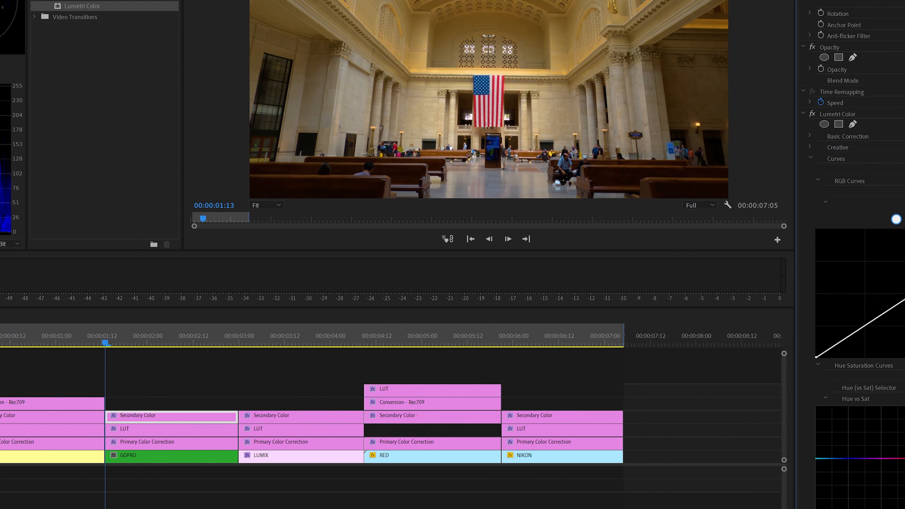
left_click_drag(748, 371, 748, 375)
left_click_drag(693, 409, 689, 413)
left_click_drag(749, 374, 745, 379)
left_click_drag(802, 337, 824, 326)
left_click(784, 350)
Boost the reds slightly in the Hue vs Sat curve of the Secondary Color layer.
scroll(800, 437, "down", 3)
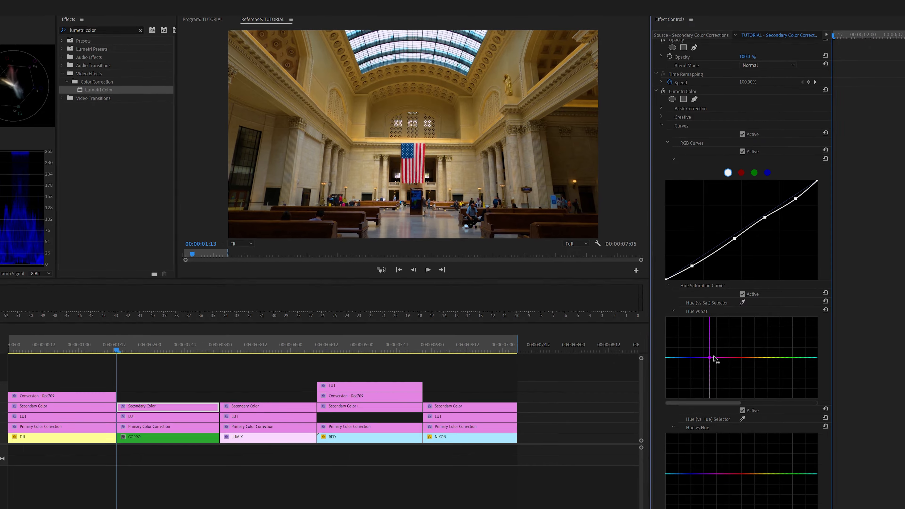
left_click(784, 358)
left_click_drag(748, 357, 738, 322)
Raise the oranges slightly in the Hue vs Hue curve and refine the RGB curve's highlights and lower midtones.
scroll(753, 340, "down", 2)
left_click(766, 348)
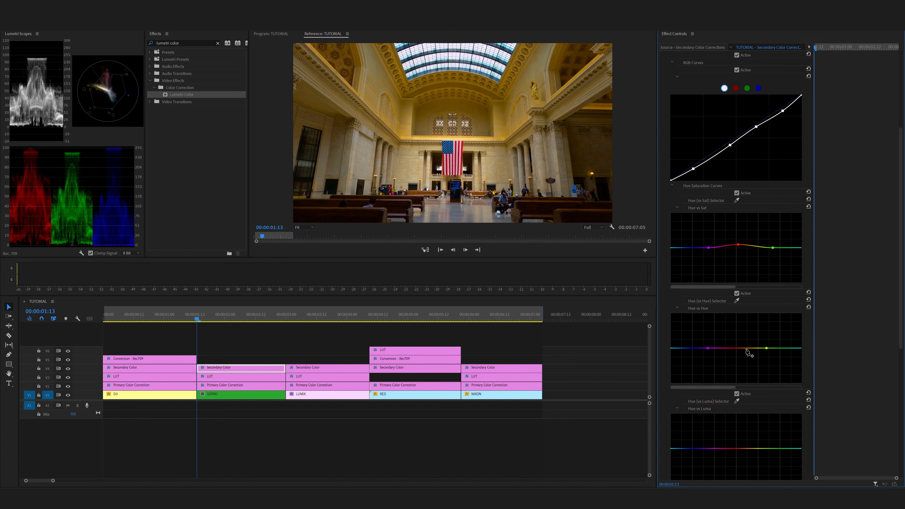
left_click_drag(745, 348, 746, 348)
left_click_drag(782, 111, 784, 109)
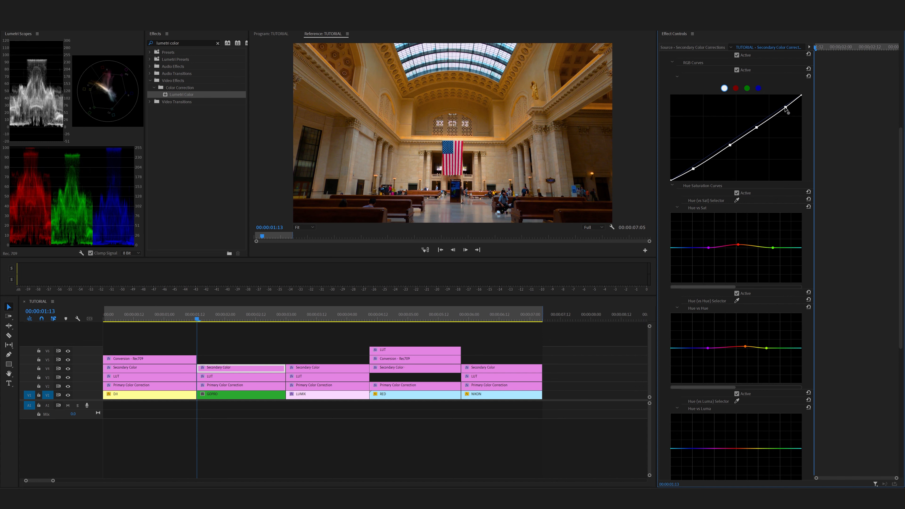
mouse_move(730, 145)
left_mouse_down()
mouse_move(714, 156)
mouse_move(746, 138)
left_mouse_up()
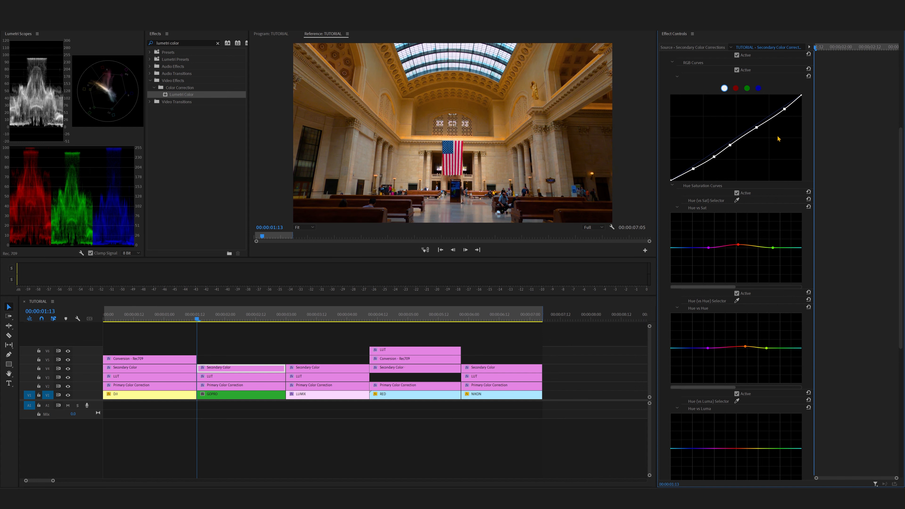
Desaturate the darkest and brightest tones in the Luma vs Sat curve, and pull the blues down in Hue vs Sat.
scroll(727, 321, "down", 7)
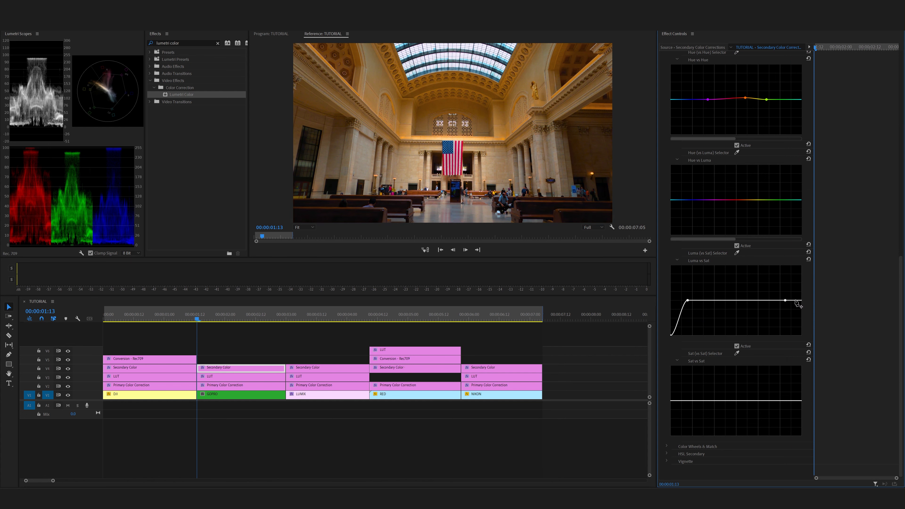
scroll(727, 407, "up", 7)
left_click_drag(697, 184, 695, 204)
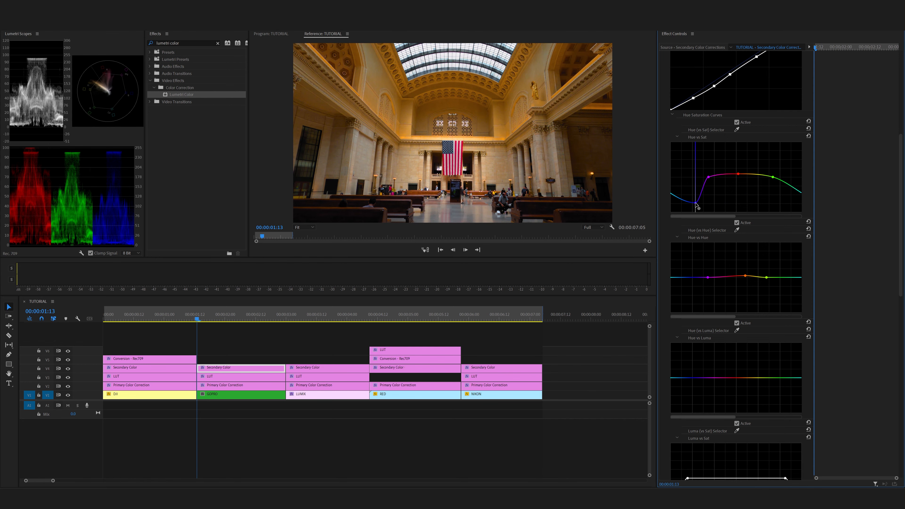
Refine the orange shift in the Hue vs Hue curve of the GOPRO clip's Secondary Color layer.
scroll(728, 195, "up", 5)
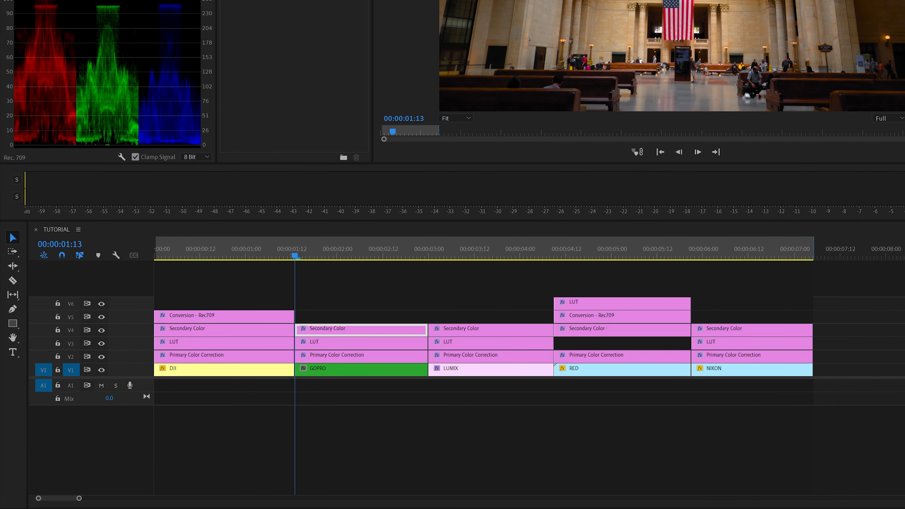
left_click(361, 356)
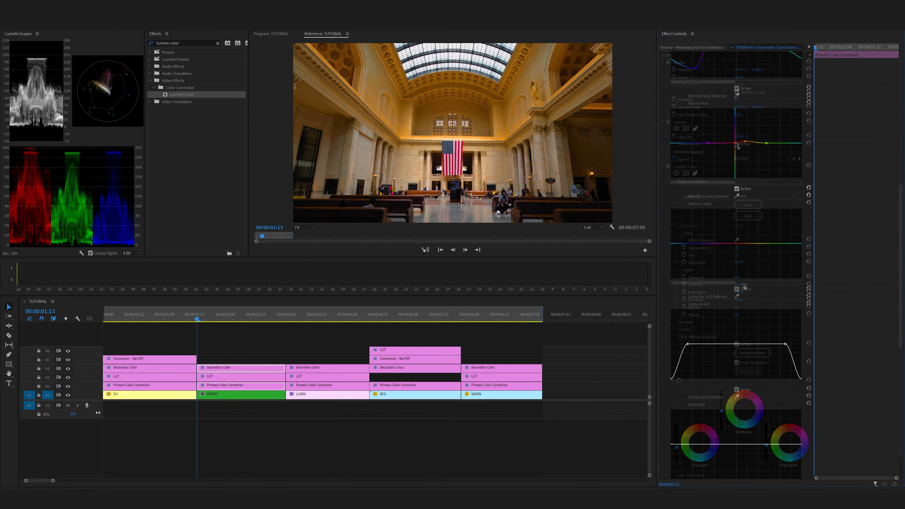
scroll(747, 143, "up", 5)
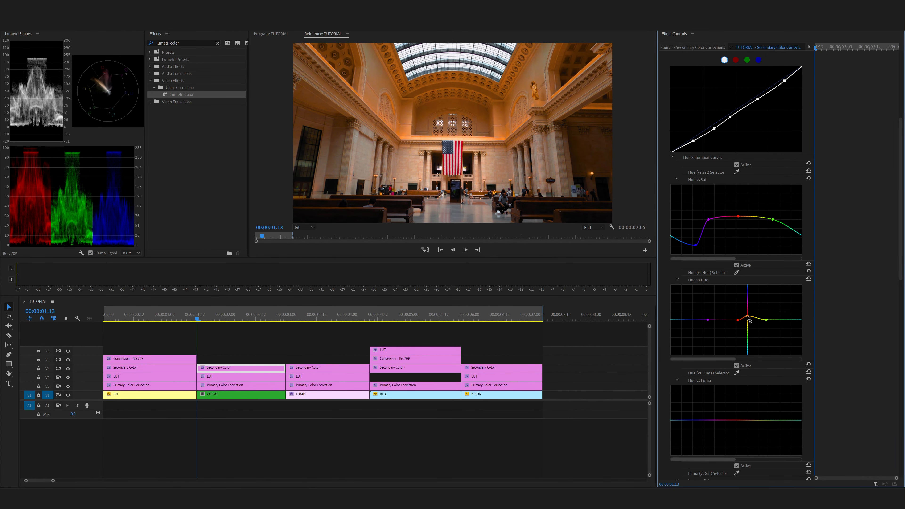
Deepen the RGB curve's lower midtones slightly and desaturate the cyans in the Hue vs Sat curve.
scroll(735, 219, "up", 2)
left_click_drag(715, 185, 717, 191)
key("ctrl+z")
left_click_drag(679, 296, 680, 302)
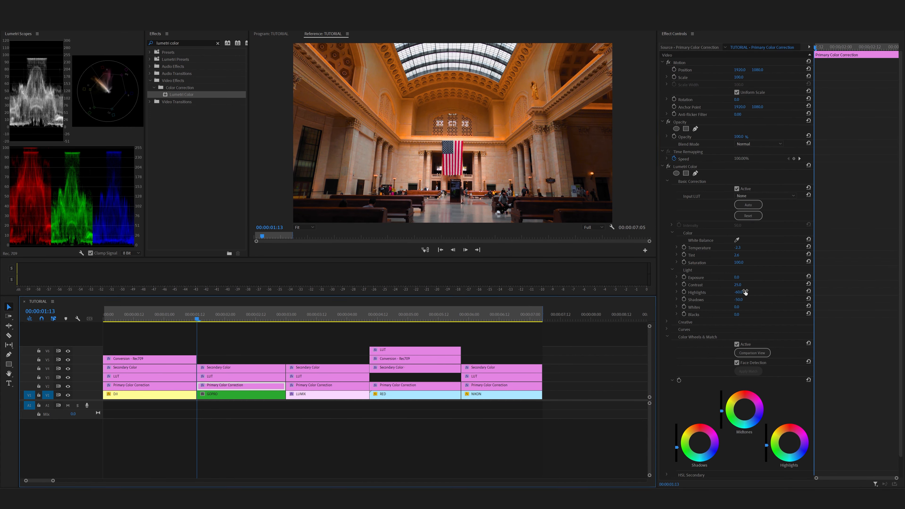
Raise the primary correction's highlights slightly and pull down the shadows of the Secondary Color layer's red curve.
left_click_drag(745, 292, 748, 292)
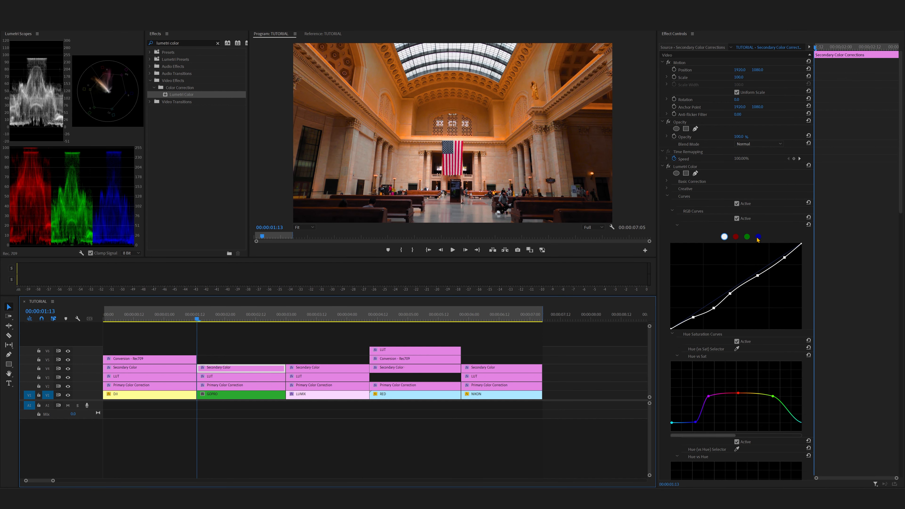
left_click(736, 237)
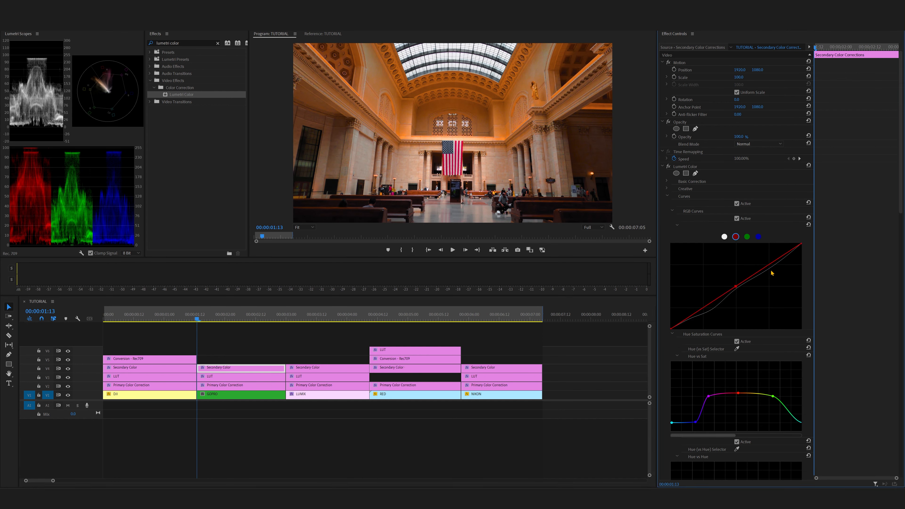
left_click_drag(706, 309, 709, 311)
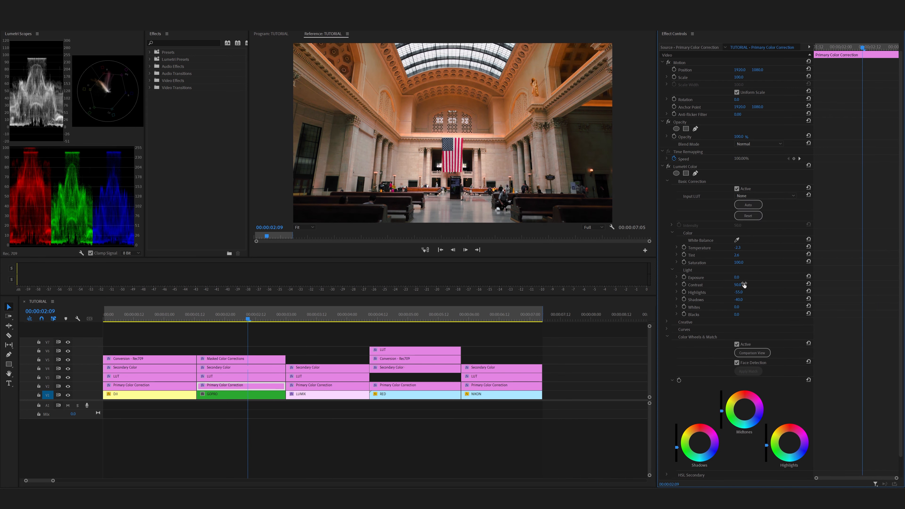
Adjust the GOPRO primary correction's highlights and tint its shadow and midtone color wheels slightly towards warm tones.
left_click_drag(738, 292, 740, 307)
scroll(665, 448, "down", 1)
left_click_drag(700, 421, 698, 417)
left_click_drag(744, 389, 742, 383)
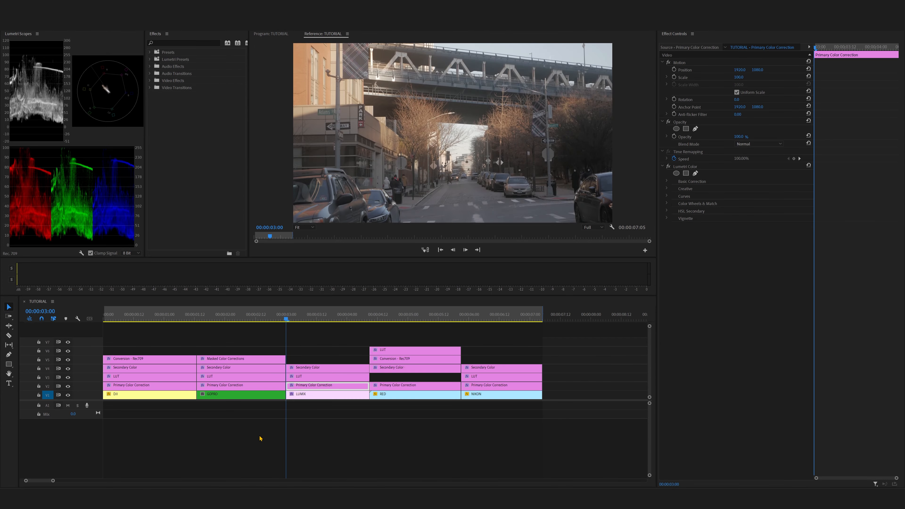
Raise the highlights level and lower the shadows level slightly with the color wheels of the LUMIX clip's primary correction.
left_click(667, 204)
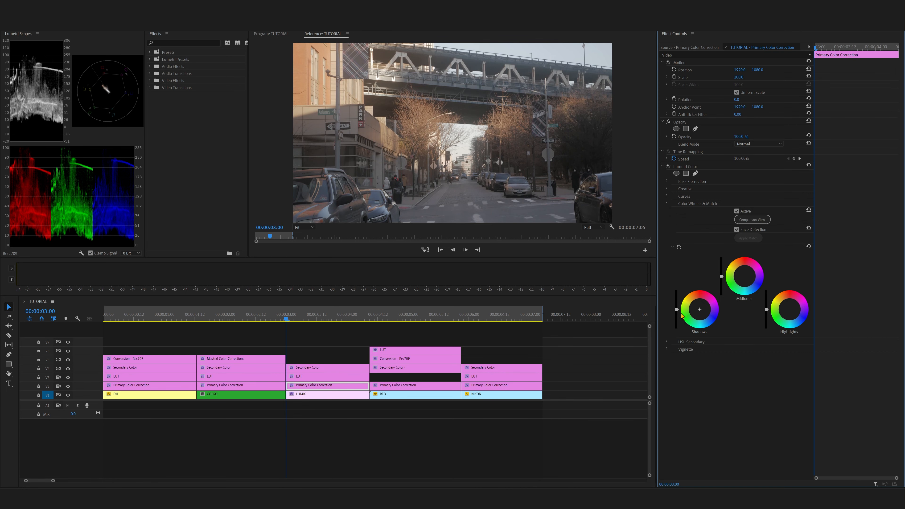
left_click_drag(767, 309, 766, 307)
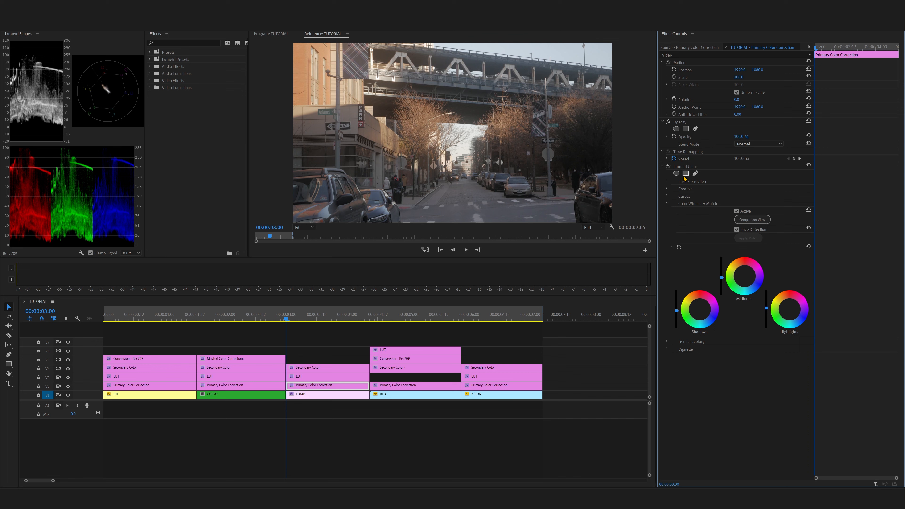
In the LUMIX clip's basic correction, raise the contrast, set highlights to 10 and set shadows to -5.
left_click(667, 181)
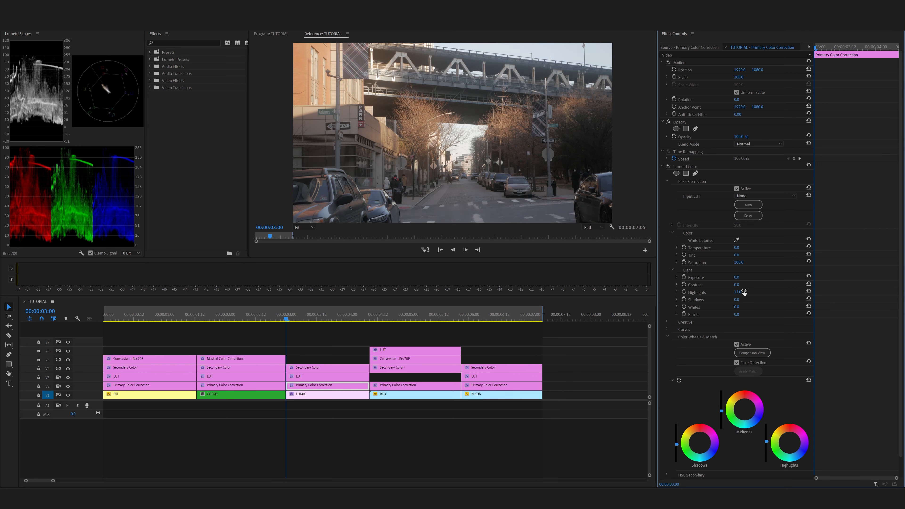
left_click(736, 300)
type("-5")
key("Return")
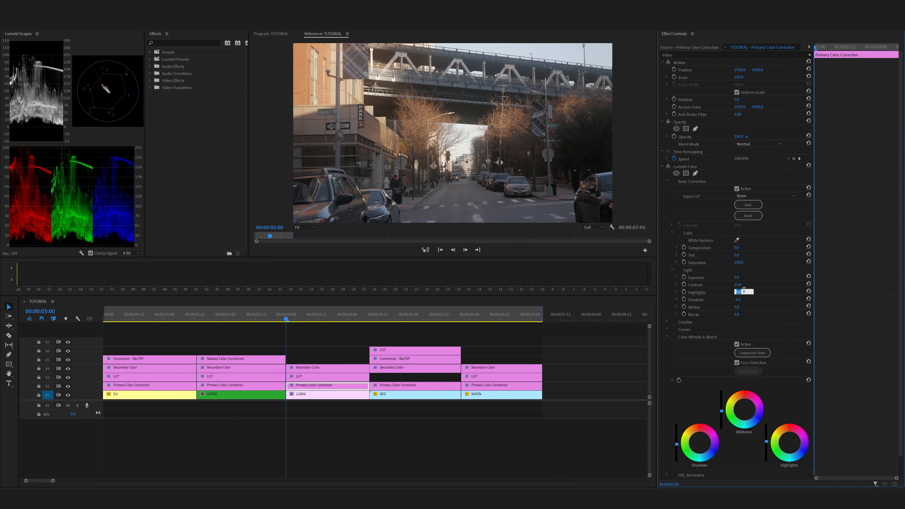
scroll(746, 299, "down", 2)
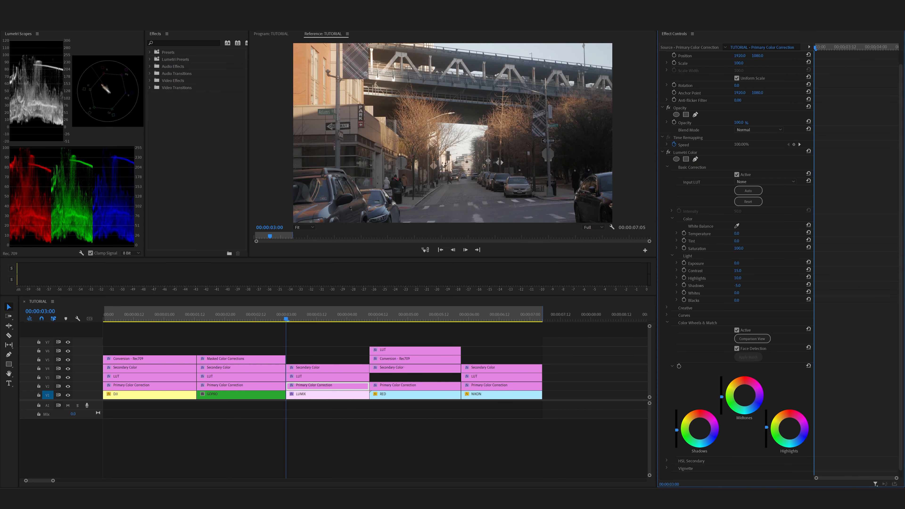
scroll(761, 292, "down", 1)
Set the look intensity of the LUMIX clip's LUT layer to 50.
left_click(305, 377)
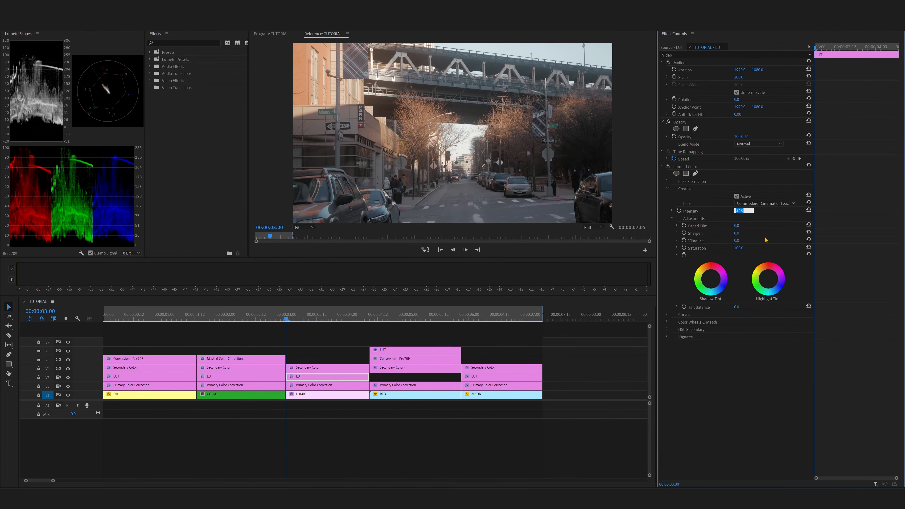
key("Return")
Shape an S-curve in the RGB curve of the LUMIX clip's Secondary Color layer, lifting highlights and lowering the darker tones.
left_click(357, 367)
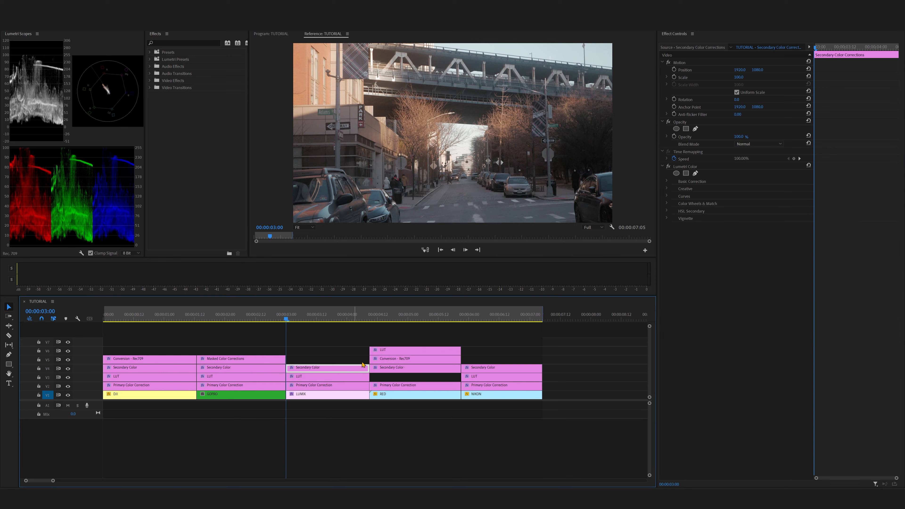
left_click(666, 197)
left_click(733, 288)
left_click_drag(767, 266, 768, 264)
left_click(683, 322)
left_click(707, 307)
left_click_drag(721, 298, 777, 256)
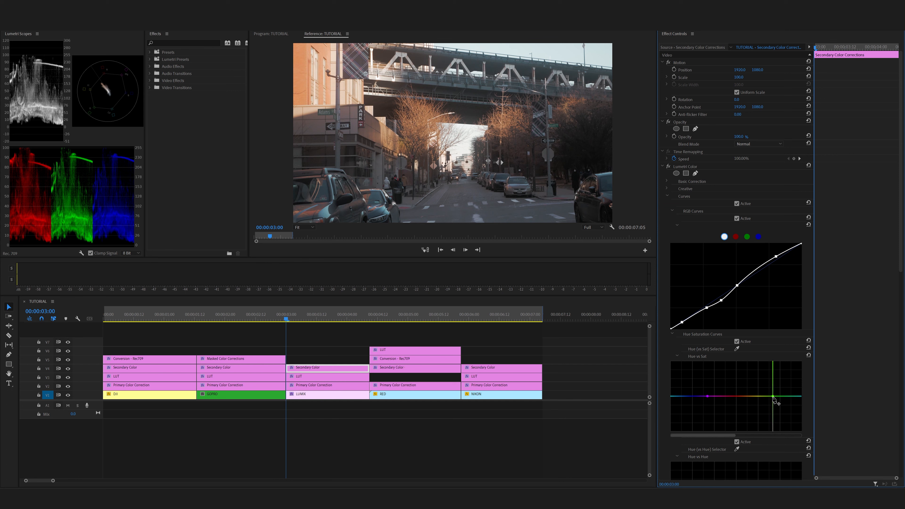
Boost the oranges and the cyan-blues in the LUMIX clip's Hue vs Sat curve.
left_click_drag(748, 395, 748, 388)
scroll(778, 372, "down", 3)
scroll(779, 373, "down", 2)
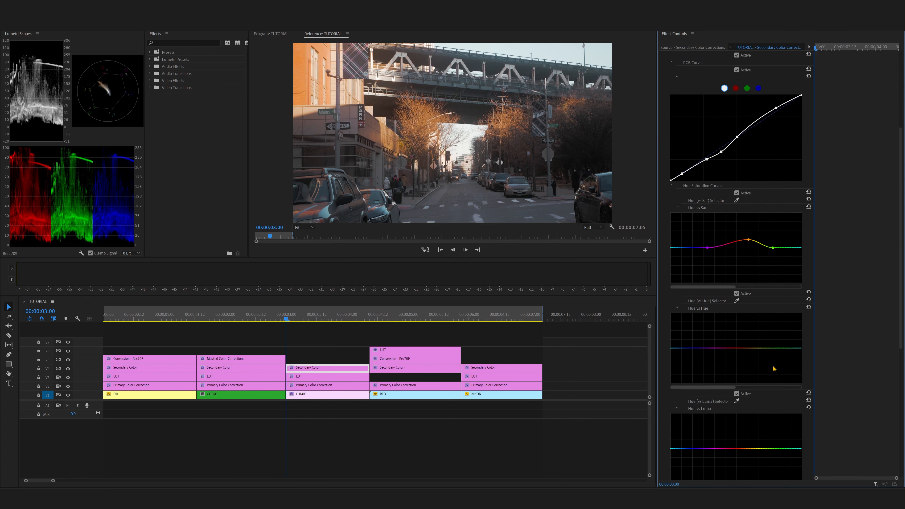
left_click_drag(677, 247, 677, 236)
Shift the reds slightly in the Hue vs Hue curve and desaturate the darkest and brightest tones in Luma vs Sat.
scroll(708, 302, "down", 1)
scroll(707, 302, "down", 3)
left_click(769, 248)
left_click(737, 248)
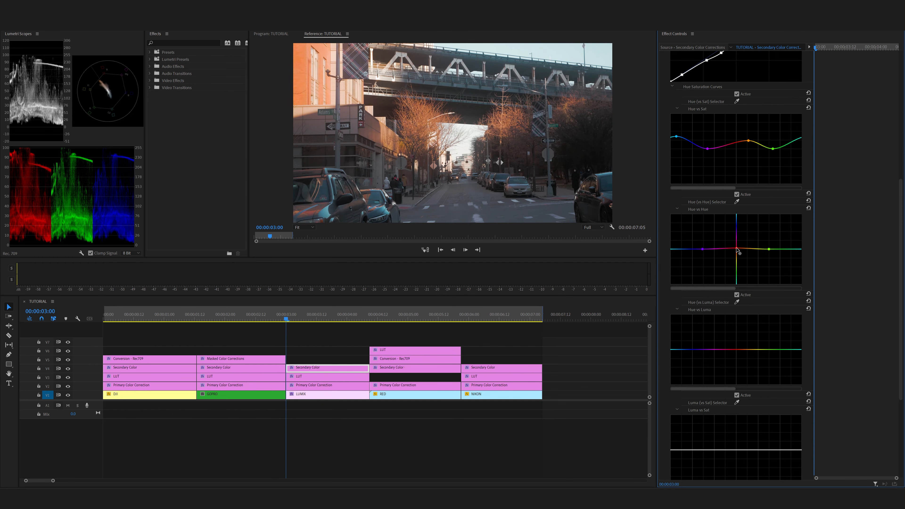
scroll(766, 282, "down", 5)
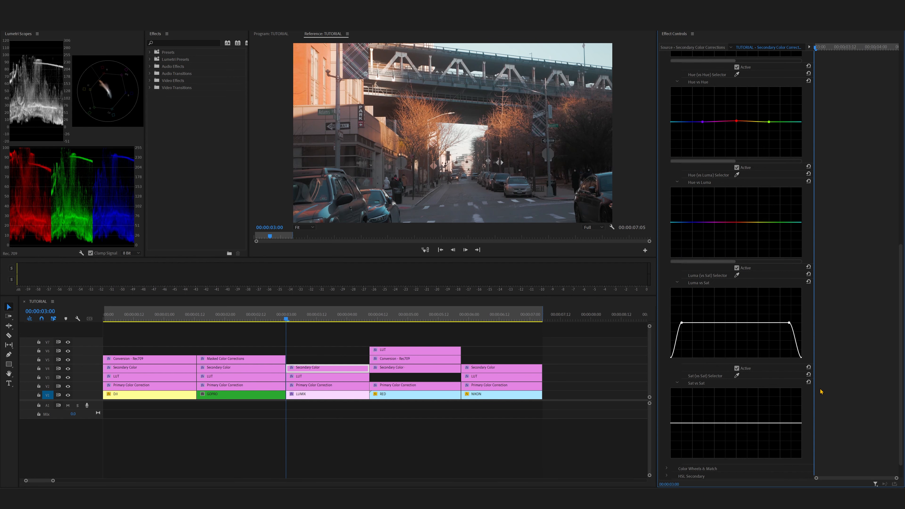
Raise the creative saturation of the LUMIX clip's LUT layer to about 140.
scroll(841, 370, "up", 8)
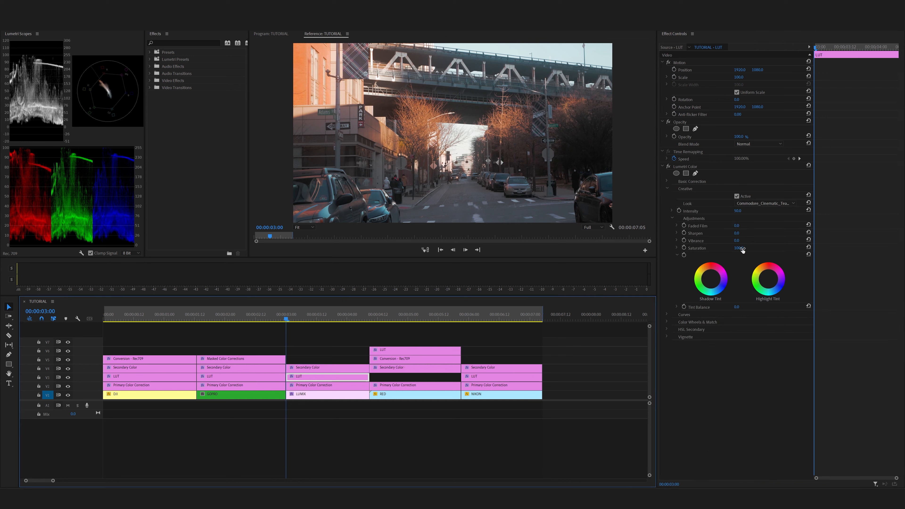
left_click_drag(737, 247, 744, 251)
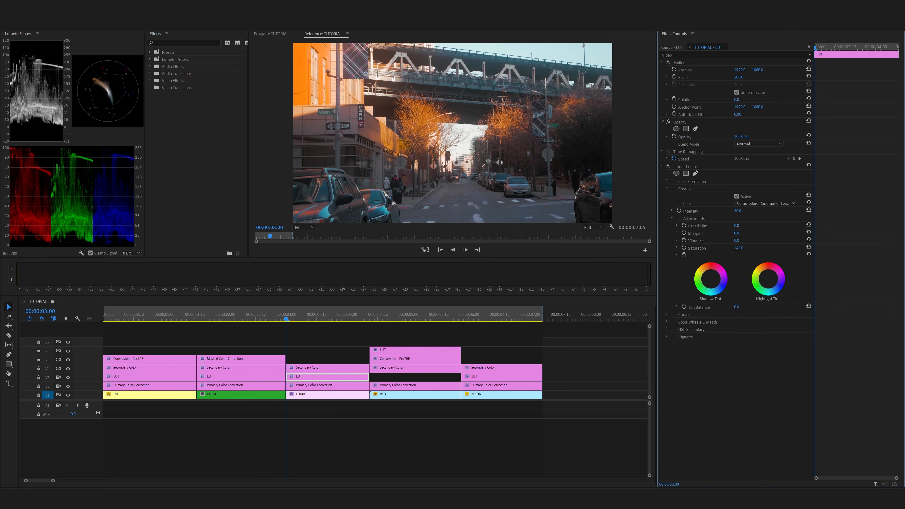